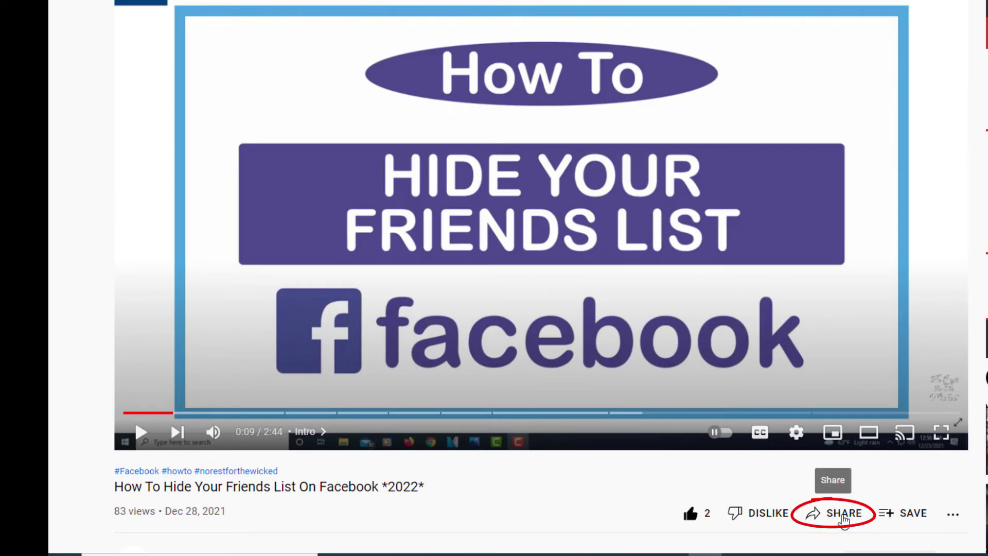
- From YouTube's share options, send the Facebook friends-list video to LinkedIn
left_click(844, 519)
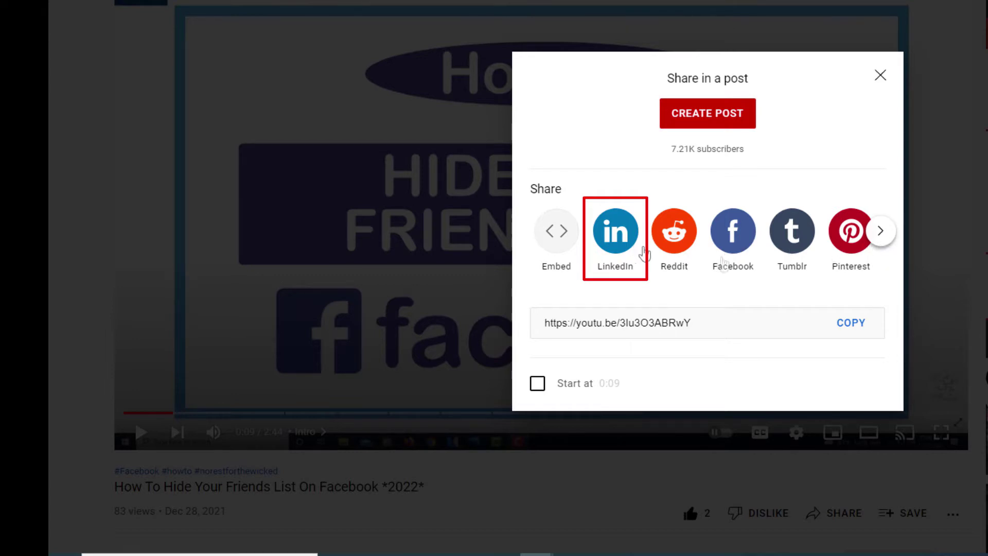
left_click(884, 241)
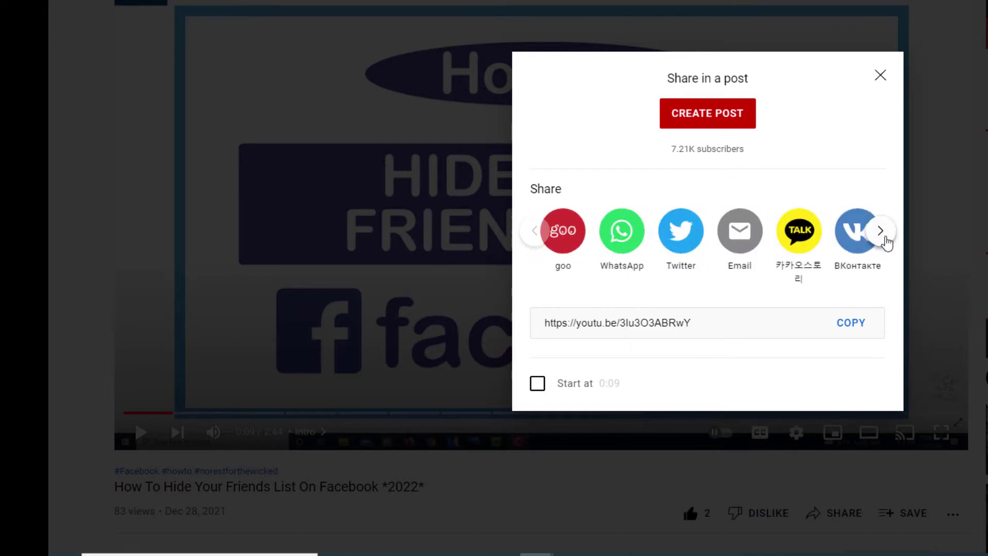
left_click(883, 241)
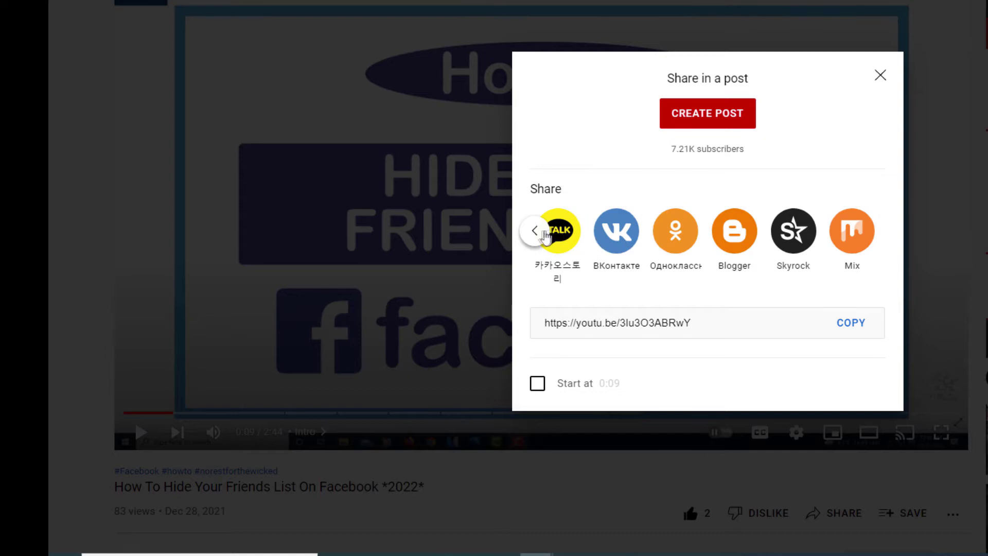
left_click(535, 230)
left_click(535, 230)
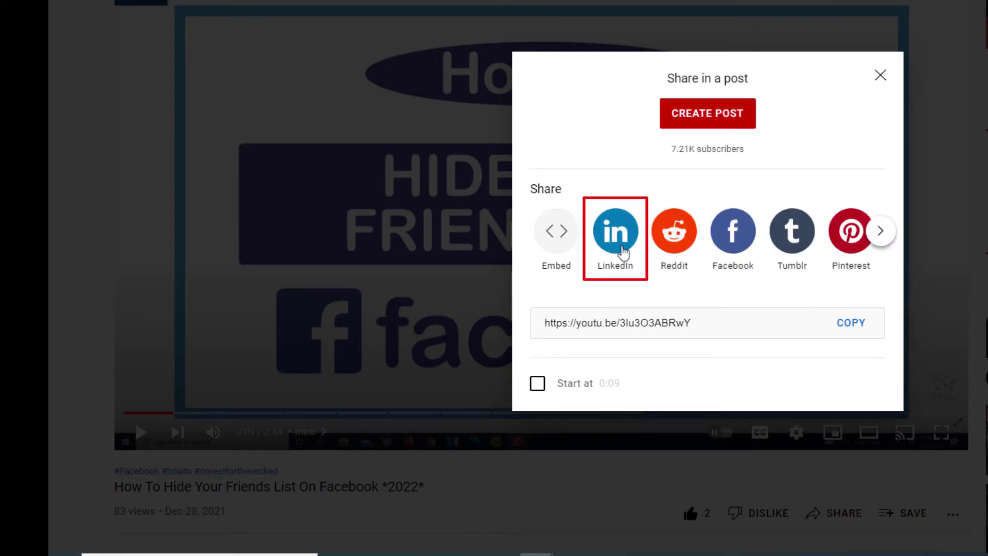
left_click(621, 250)
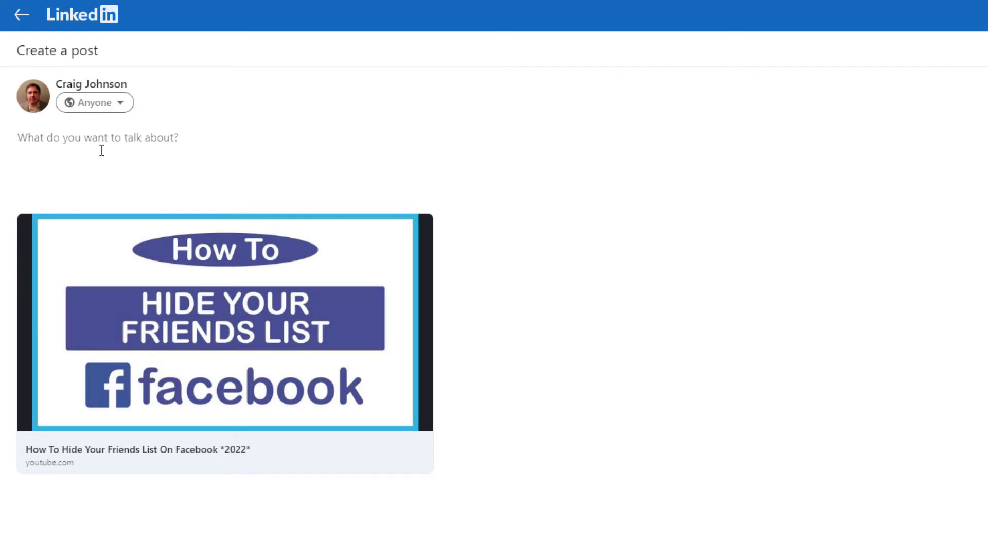
- Caption the post 'My Video' plus the pasted video title, then begin a #Videotu hashtag
type("My V")
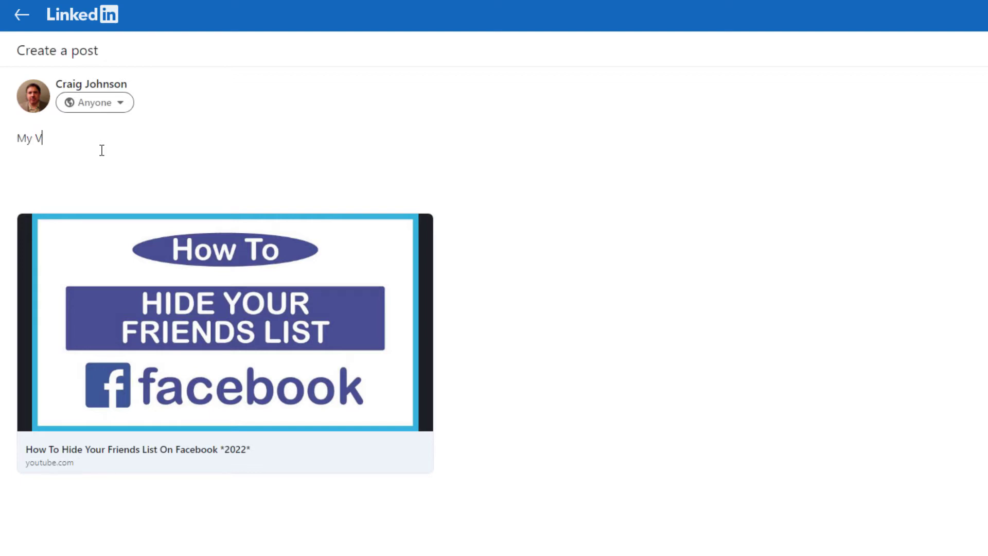
type("ideo")
type("How To Hide Your Friends List On Facebook *2022*")
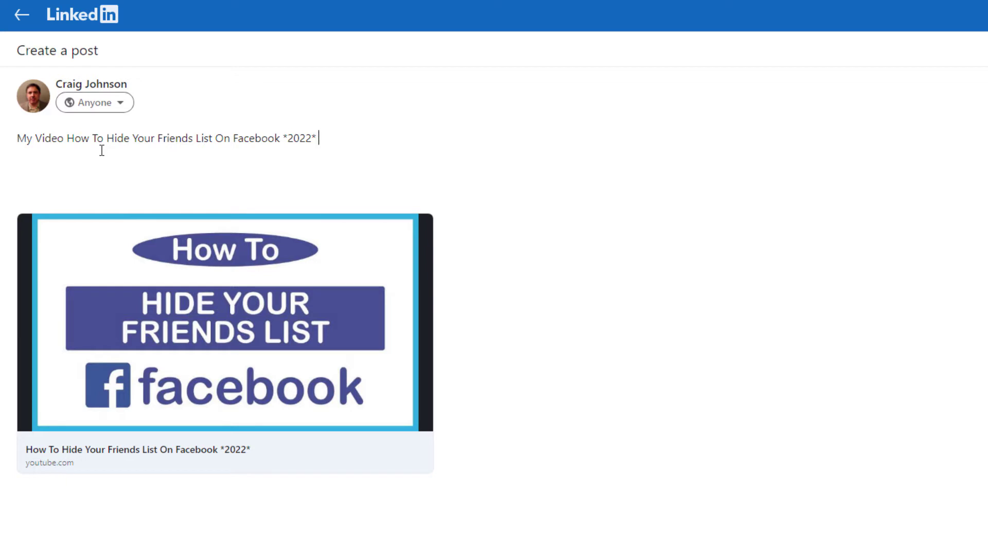
type("#Video")
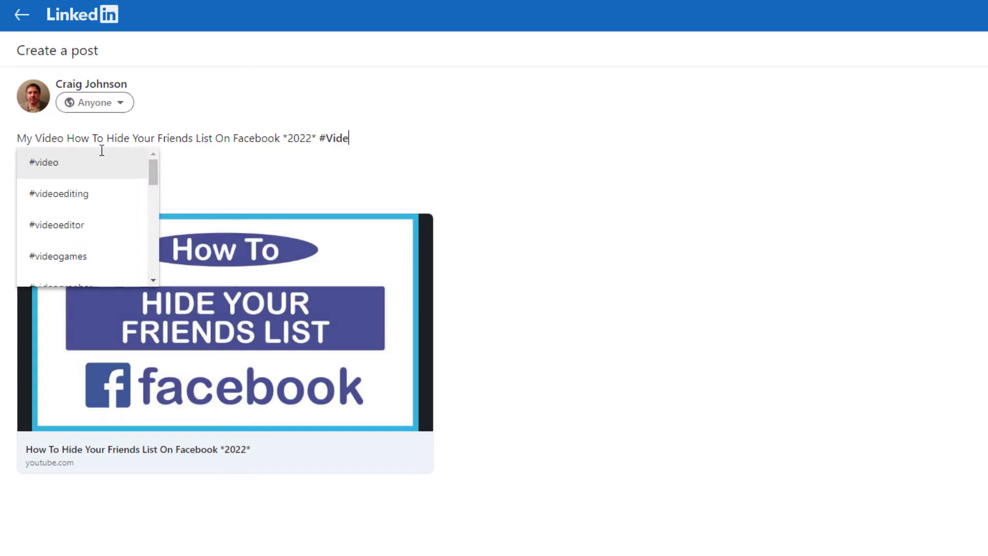
type("tu")
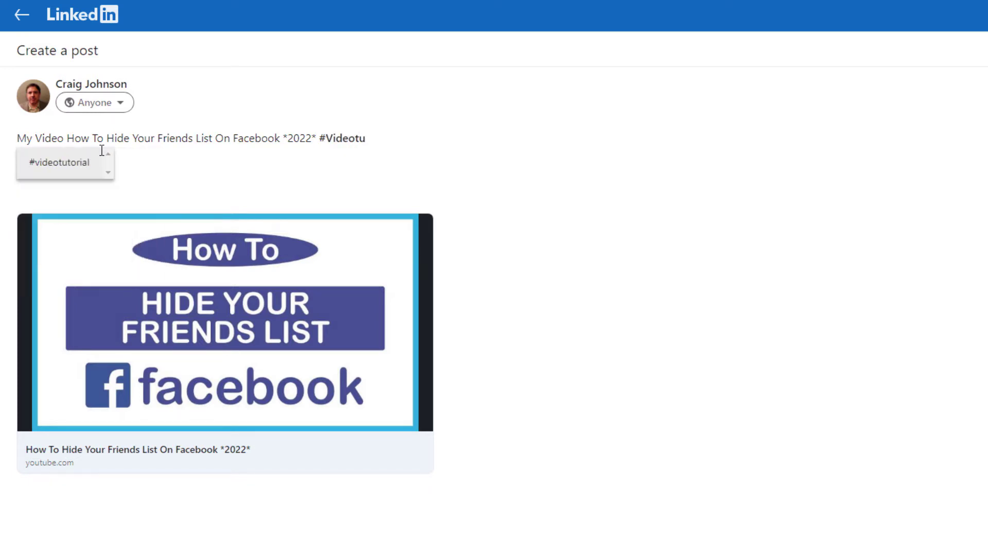
- Pick #videotutorial and #videographer from the hashtag suggestions, then publish the post
left_click(79, 164)
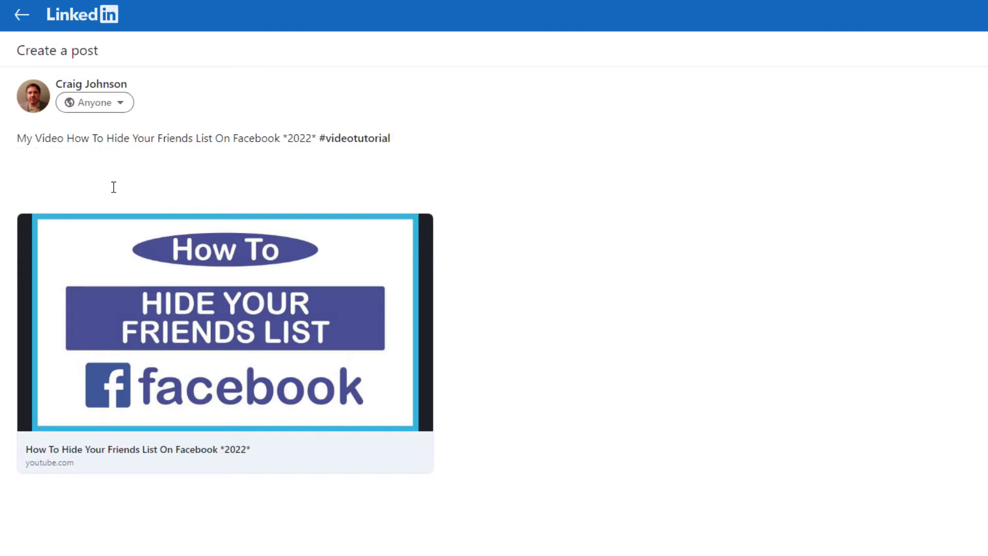
type("#video")
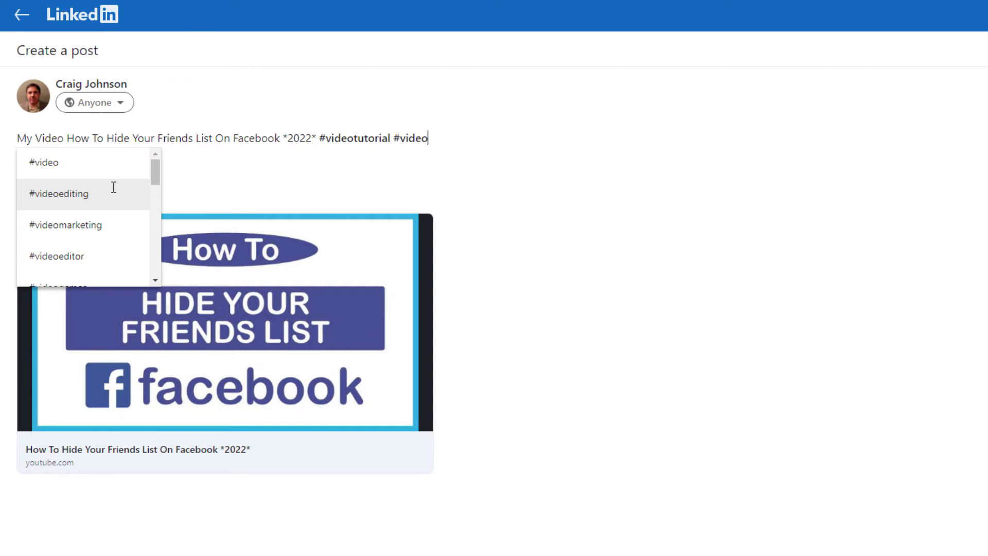
type("g")
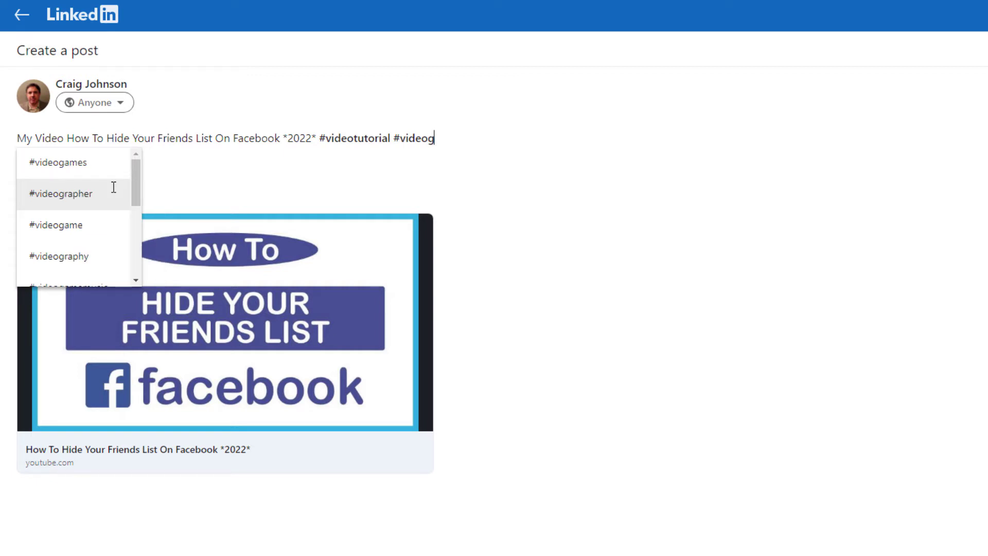
left_click(114, 186)
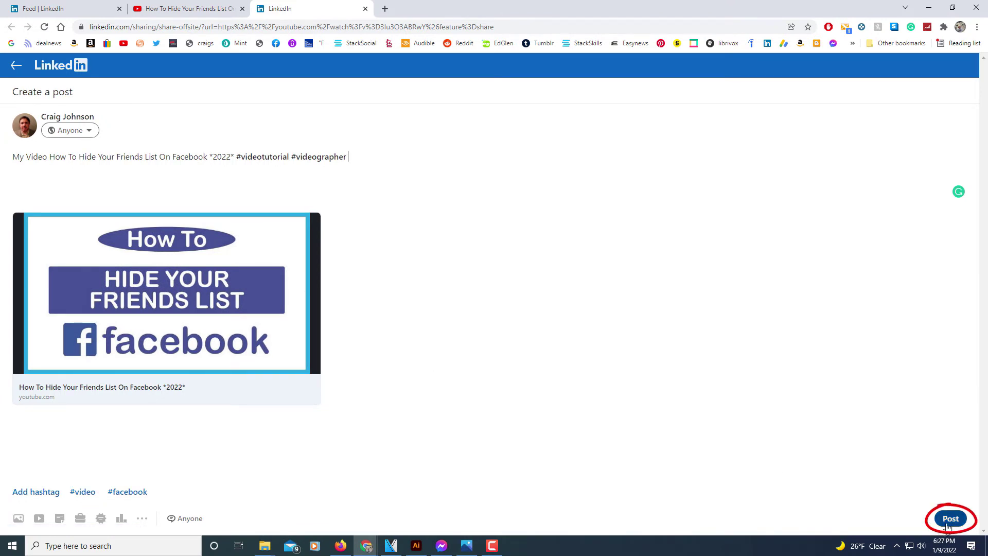
left_click(950, 519)
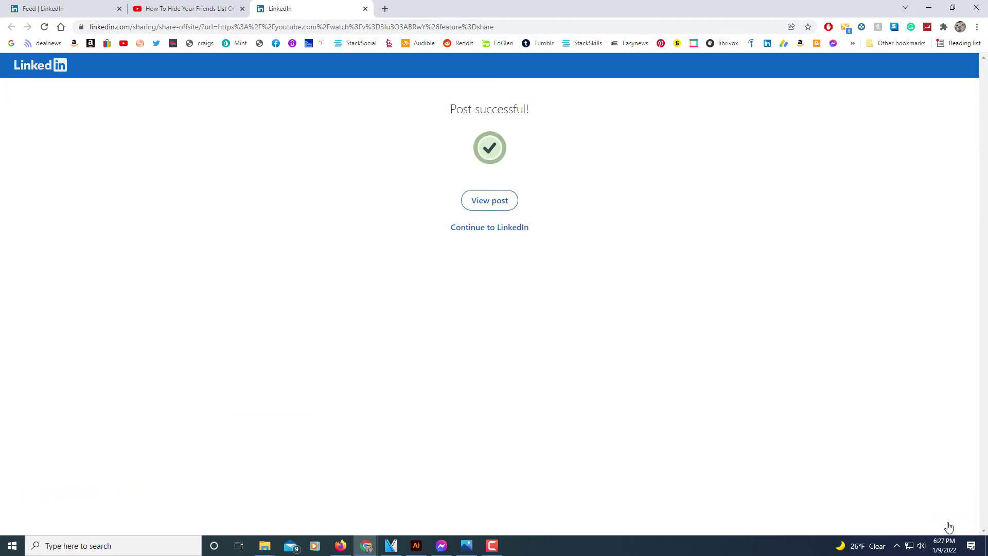
- View the published post, then go to the Google Slides: How To Insert A YouTube Video tab
left_click(489, 208)
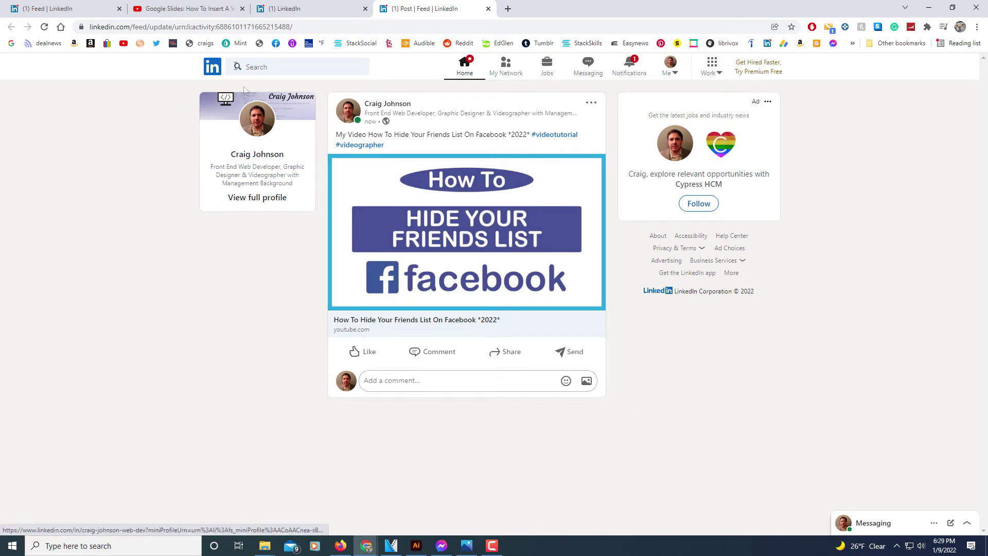
left_click(214, 10)
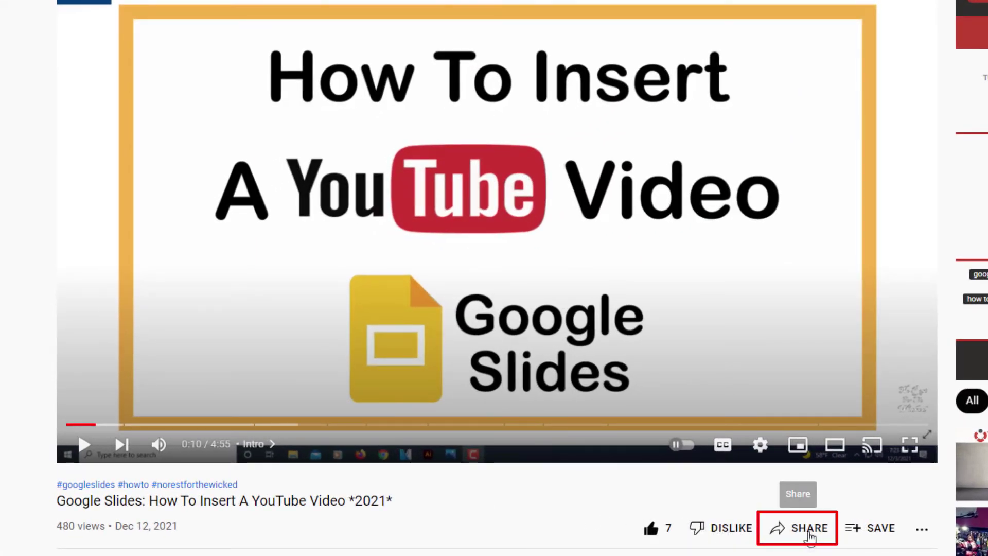
- Copy the Google Slides video's youtu.be link from YouTube's Share dialog and go back to LinkedIn
left_click(809, 535)
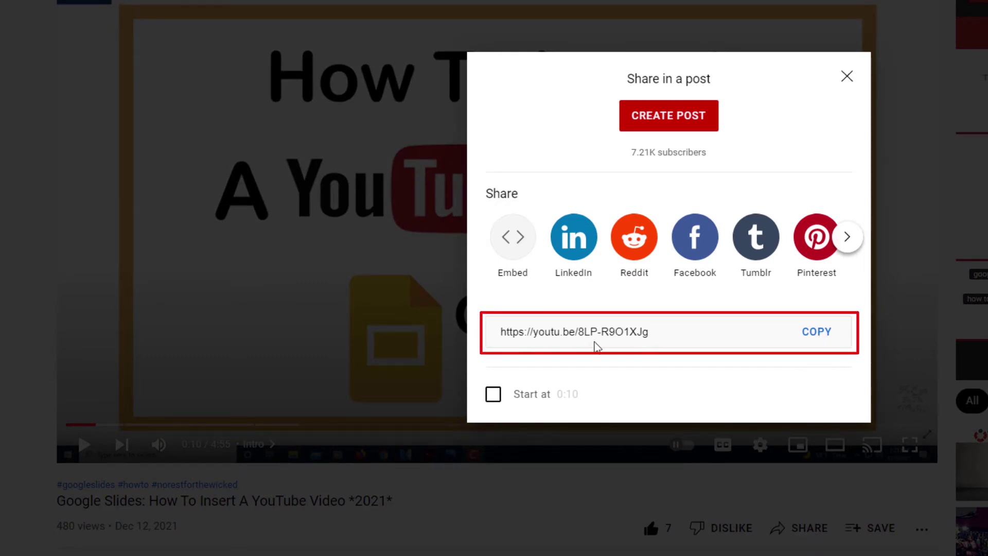
left_click(808, 340)
key("ctrl+c")
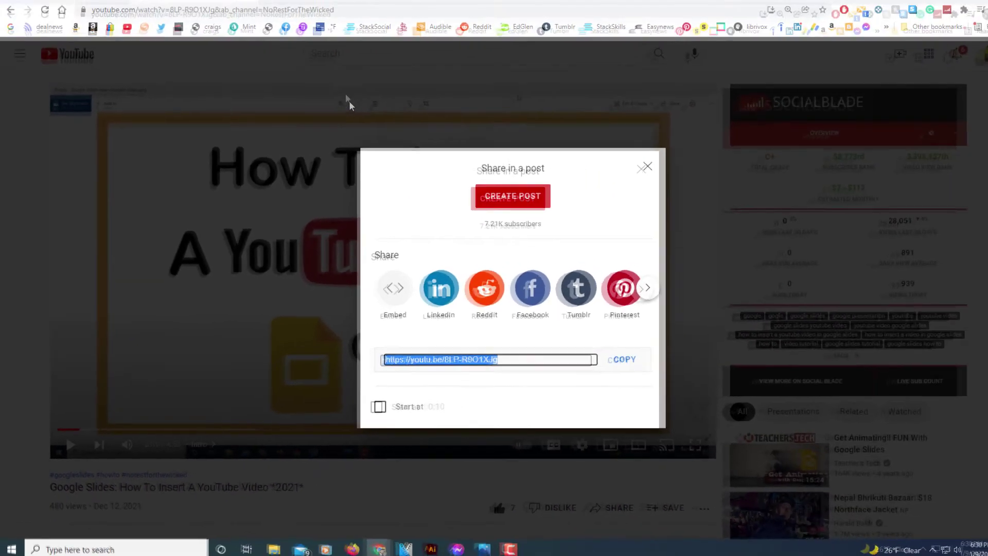
left_click(319, 12)
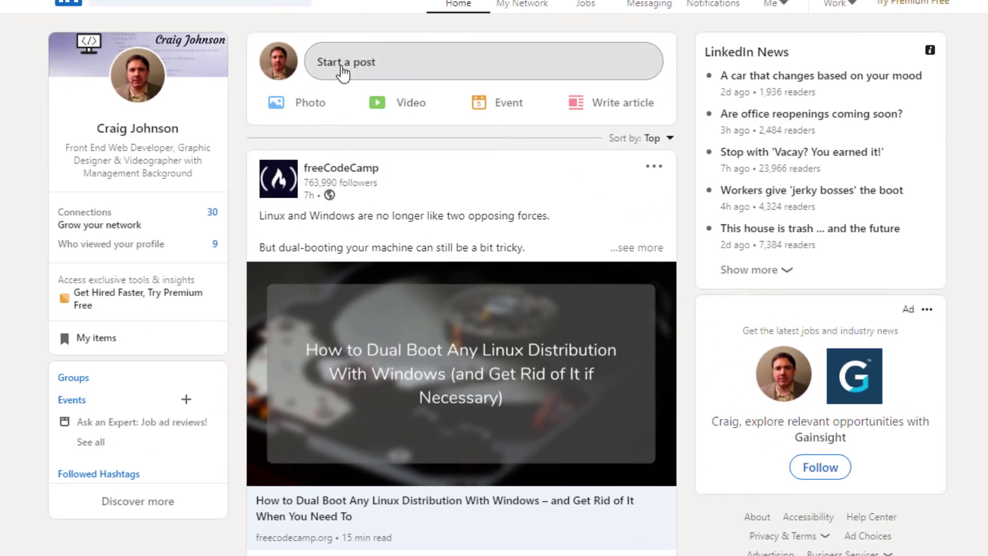
- Start a new LinkedIn post and paste the copied youtu.be link into it
left_click(340, 74)
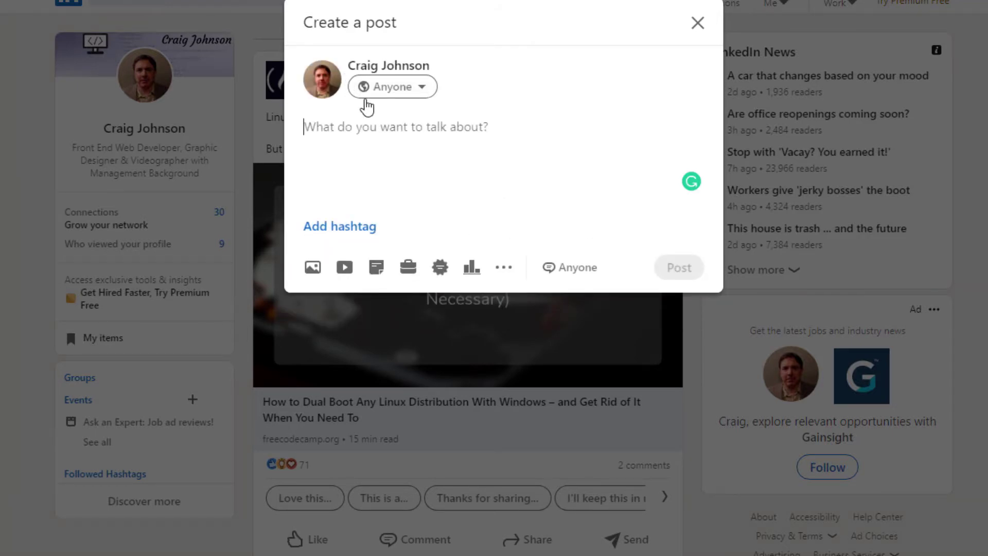
key("ctrl+v")
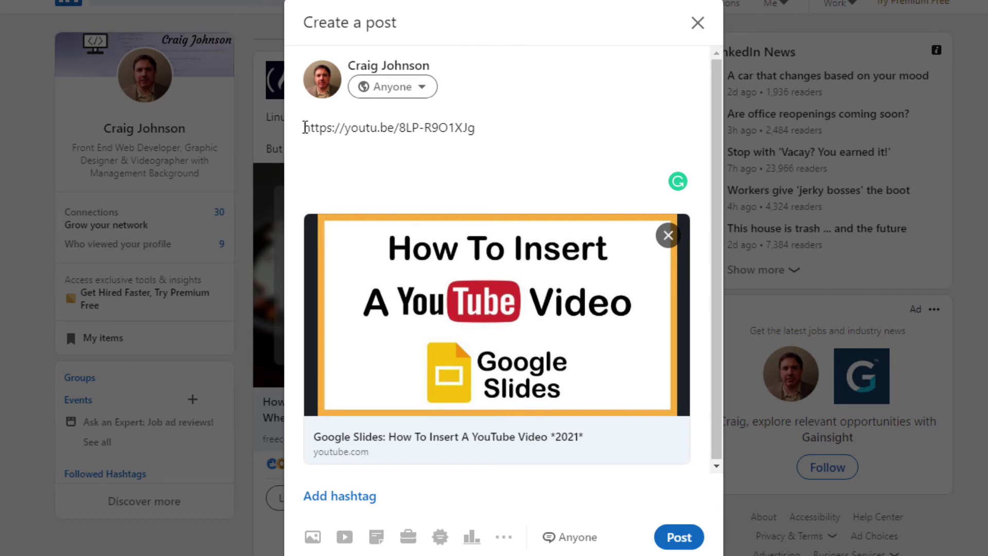
- Write 'My video:' and the pasted Google Slides video title before the link, on its own line
left_click(304, 128)
type("M")
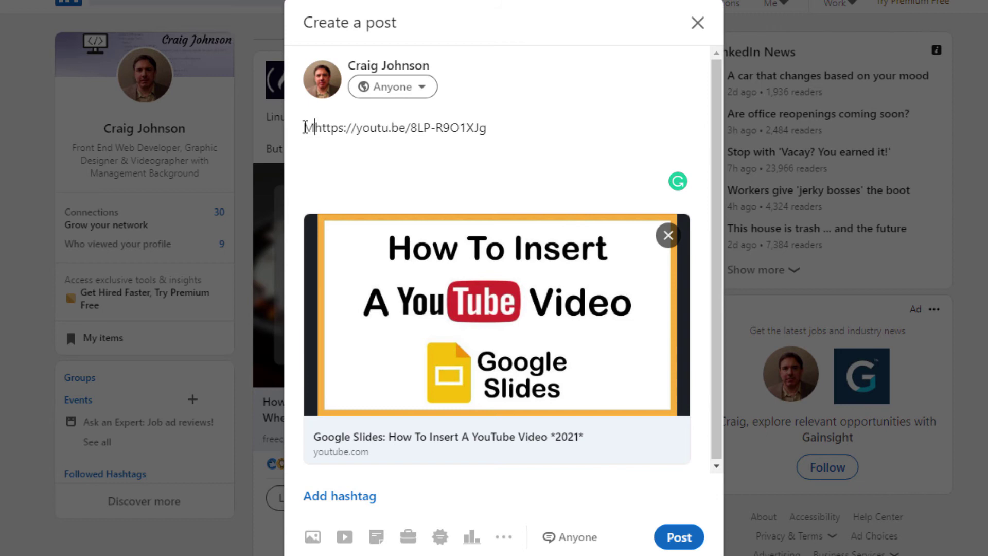
type("y vi")
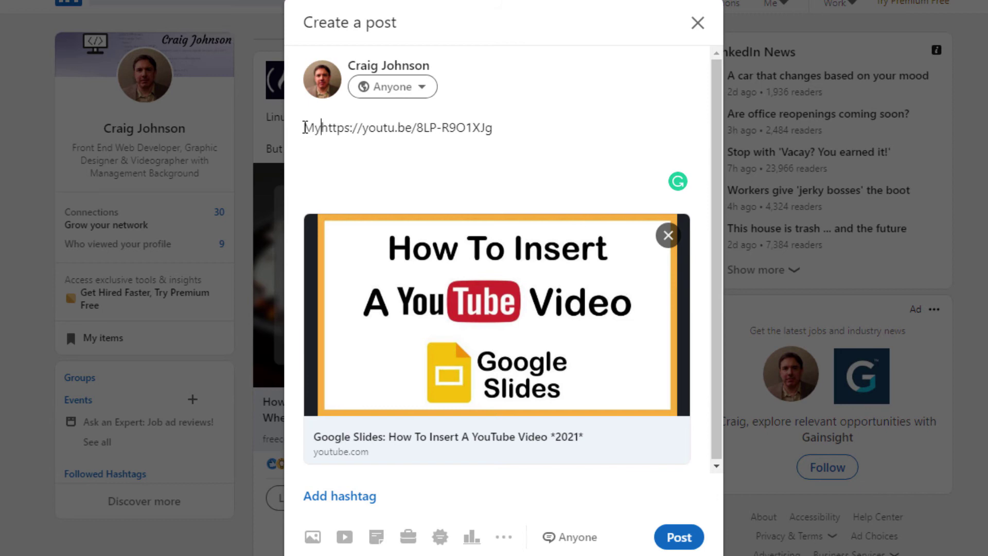
type("deo")
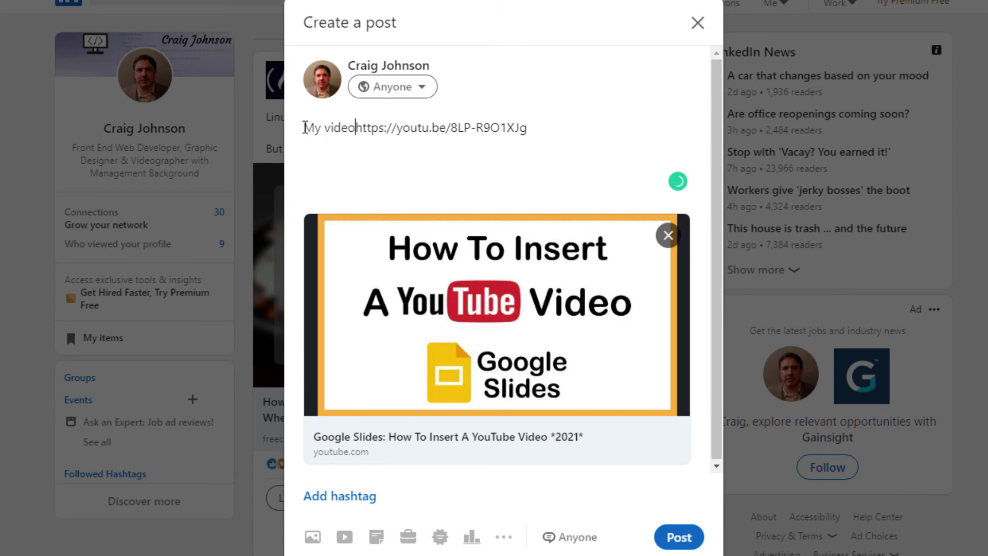
type(":")
type("Google Slides: How To Insert A YouTube Video *2021*")
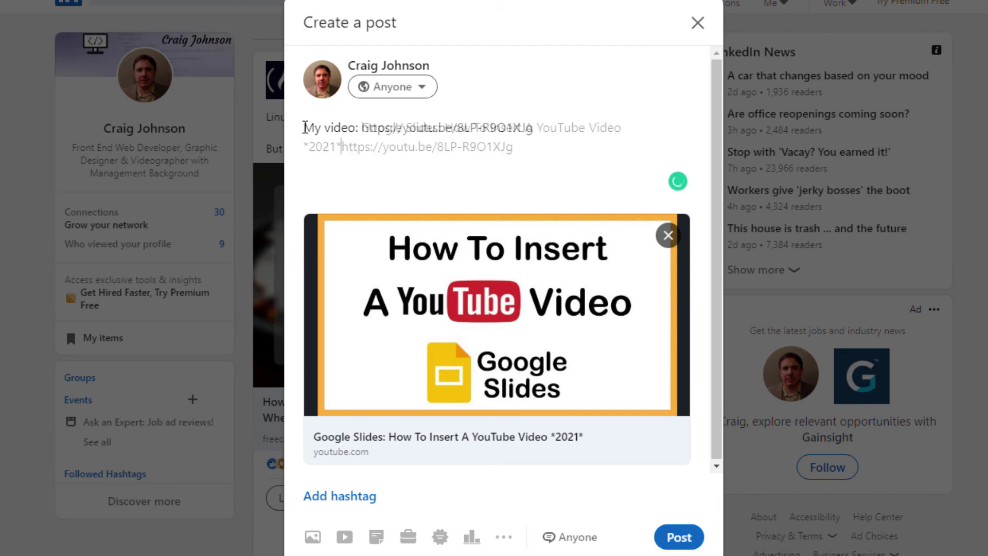
key("Return")
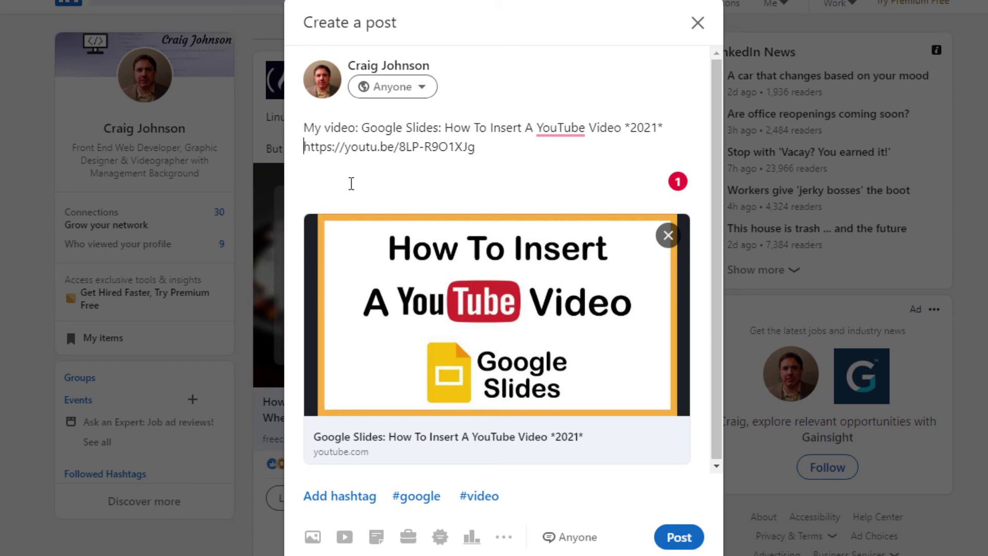
- Type '#videotutorial #videotraining' ahead of the link and publish the post
type("#")
key("BackSpace")
type("#video")
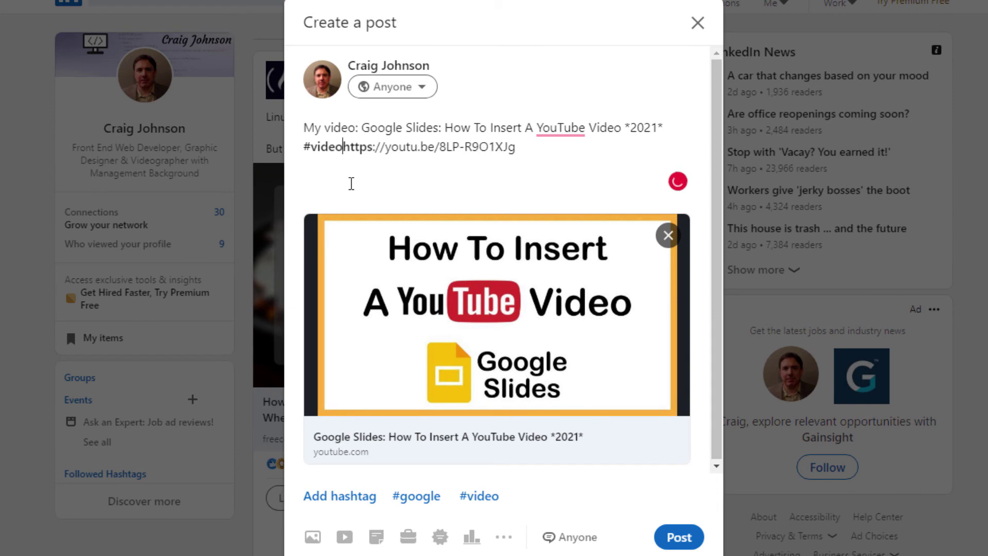
type("t")
key("BackSpace")
type("t")
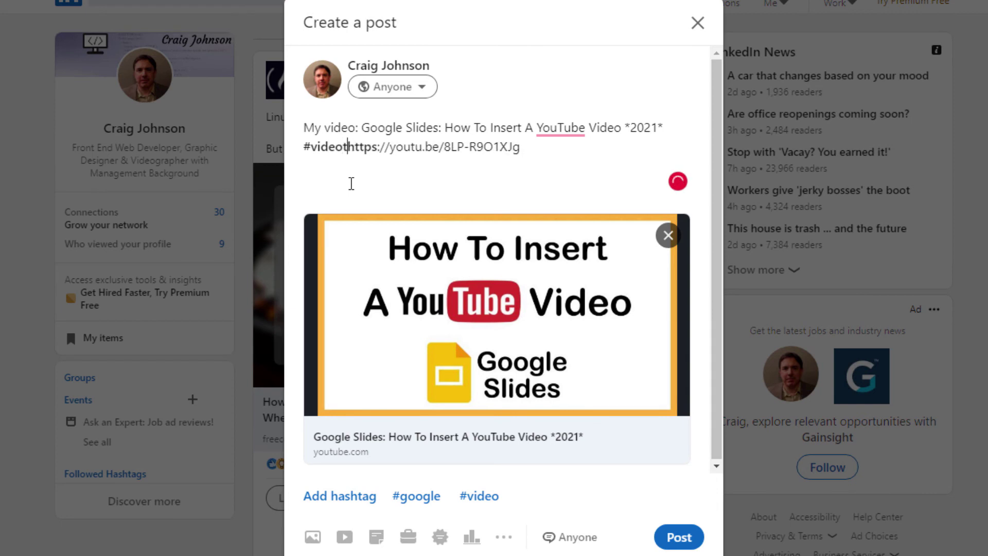
type("utorial")
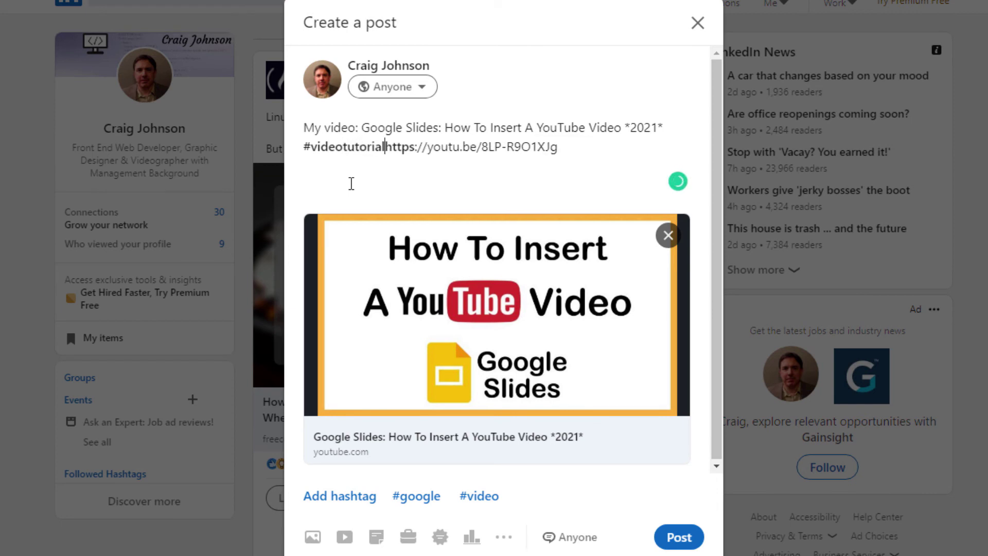
type(" #")
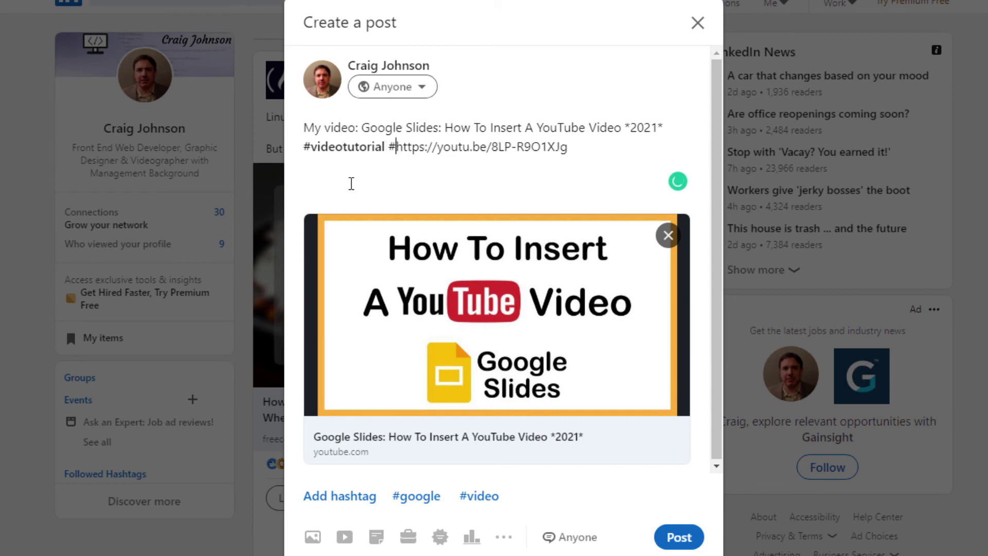
type("videotra")
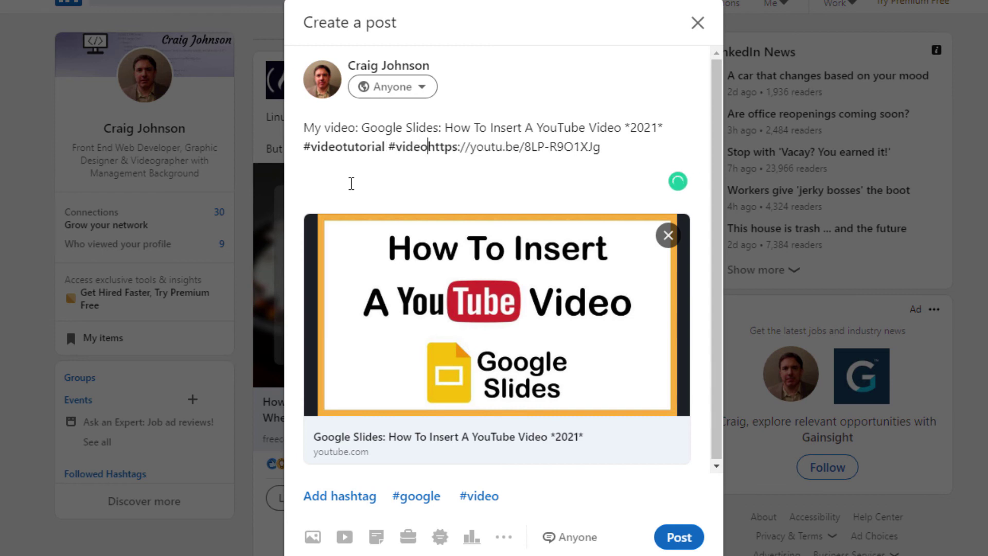
type("ining")
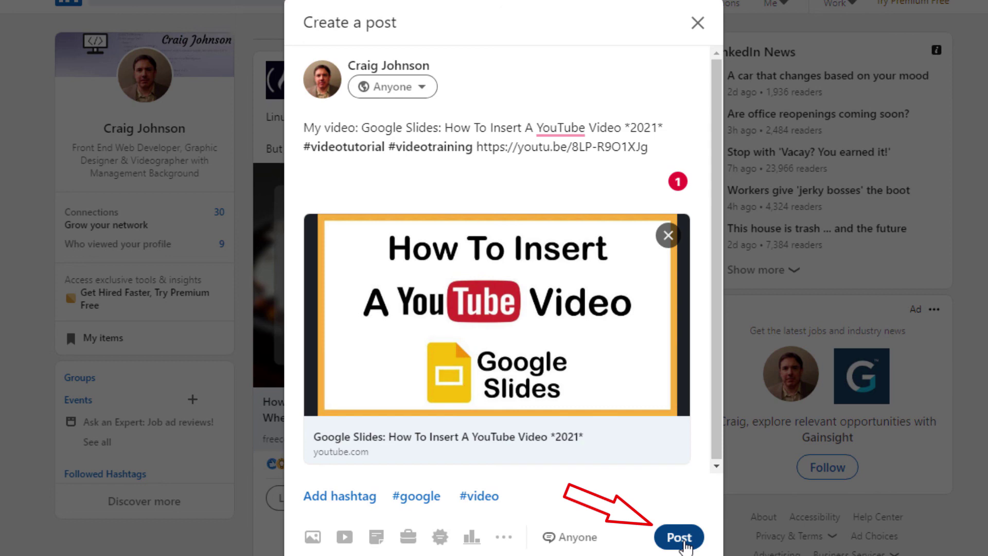
left_click(680, 538)
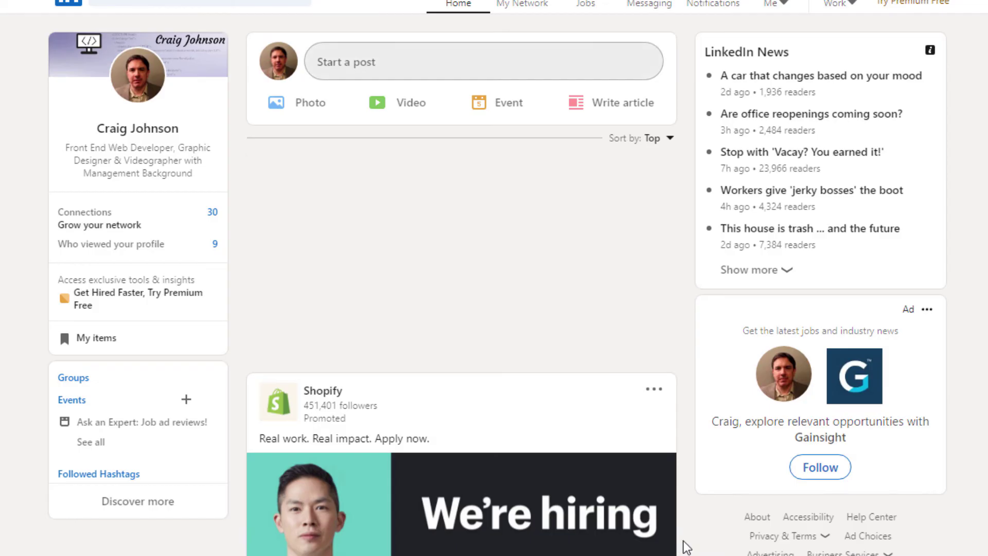